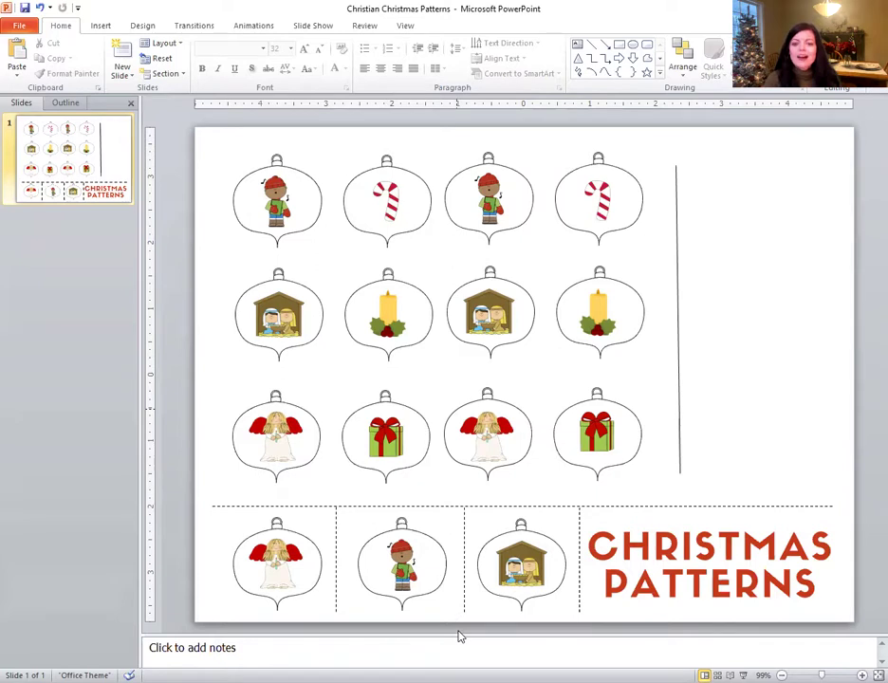
Step: Move the boy and nativity ornaments, with their cut lines, to the top of the right column
left_click_drag(341, 487, 486, 631)
left_click_drag(426, 589, 778, 229)
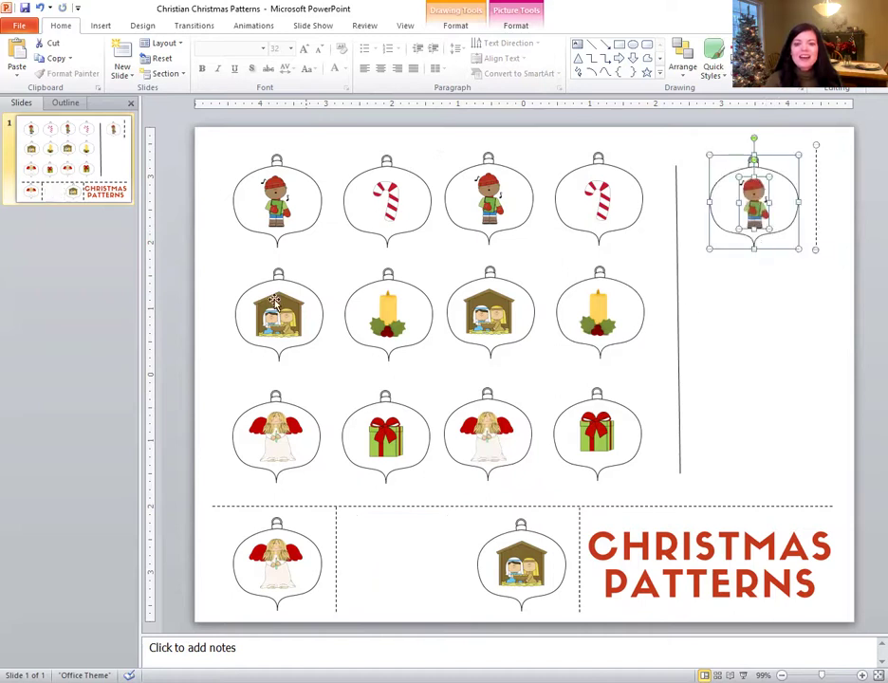
left_click(172, 306)
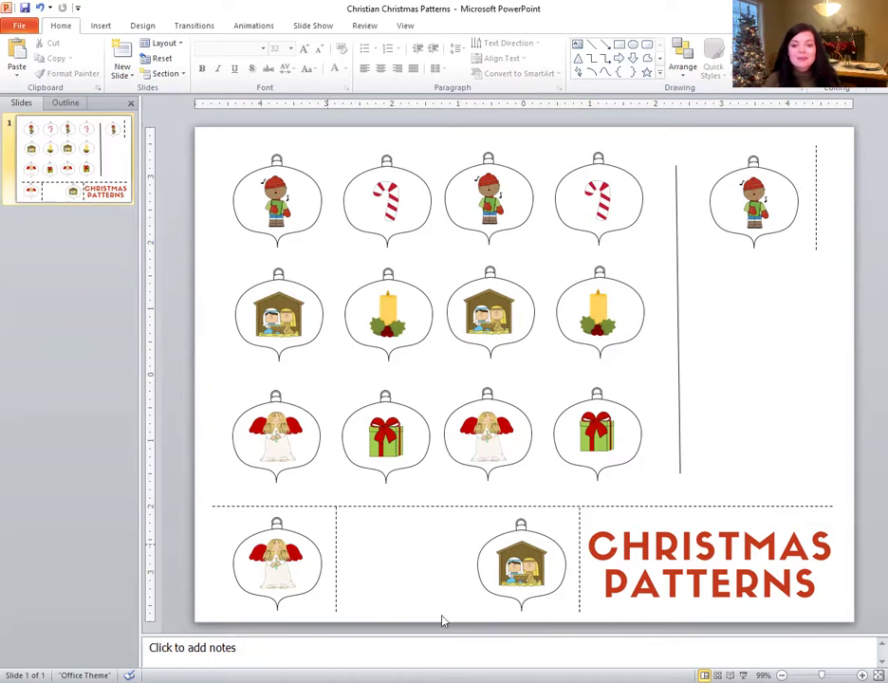
left_click_drag(588, 630, 436, 500)
left_click_drag(521, 570, 723, 309)
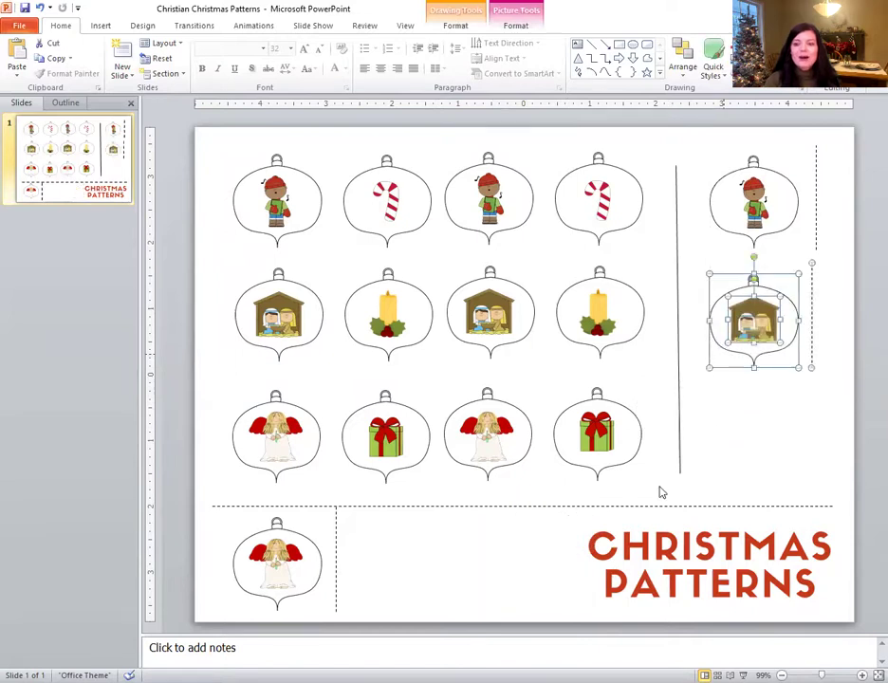
left_click(173, 510)
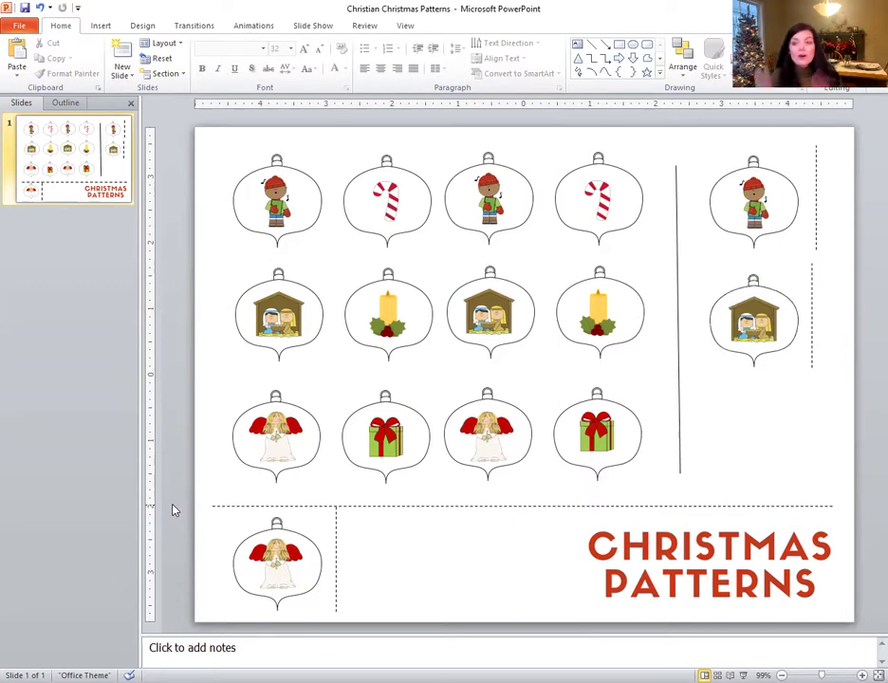
Step: Move the bottom-left angel ornament to the end of the third row, undoing an accidental enlargement
left_click_drag(174, 511, 356, 643)
key("ctrl+z")
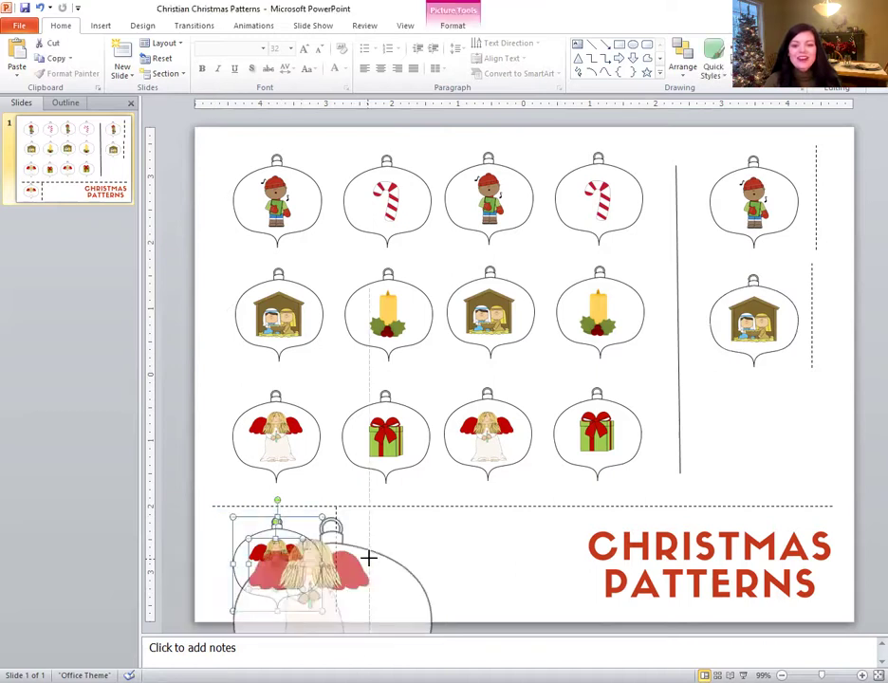
left_click(39, 8)
key("ctrl+z")
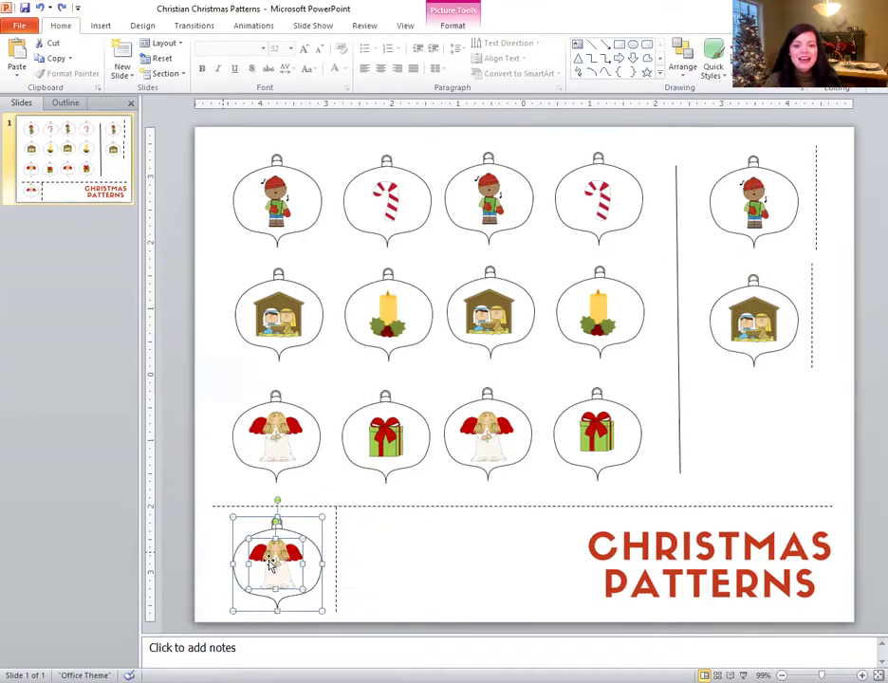
left_click_drag(321, 550, 751, 429)
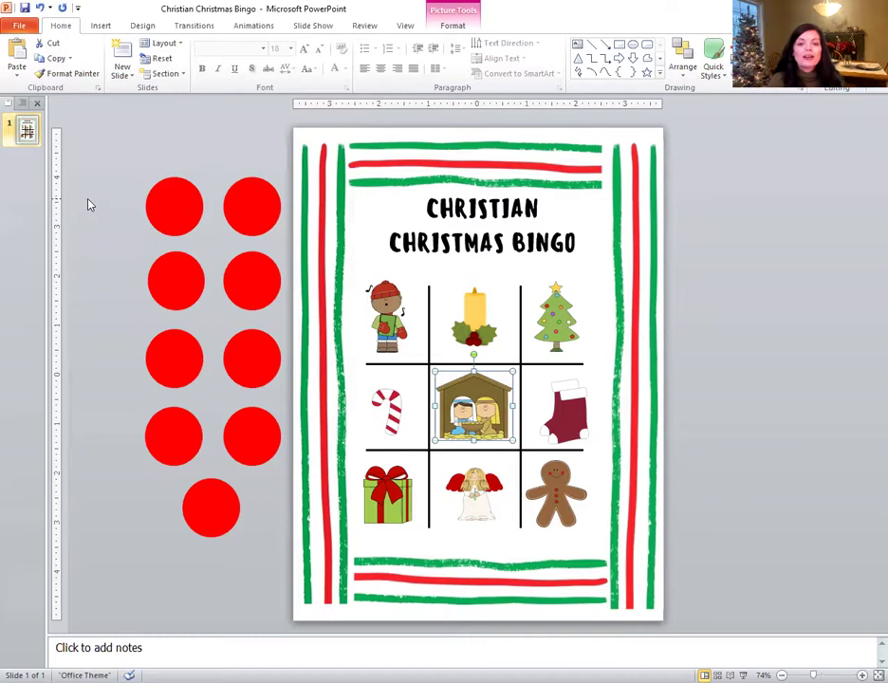
Step: Place a spare red circle over the candy cane and send the candy-cane picture behind it
left_click(216, 517)
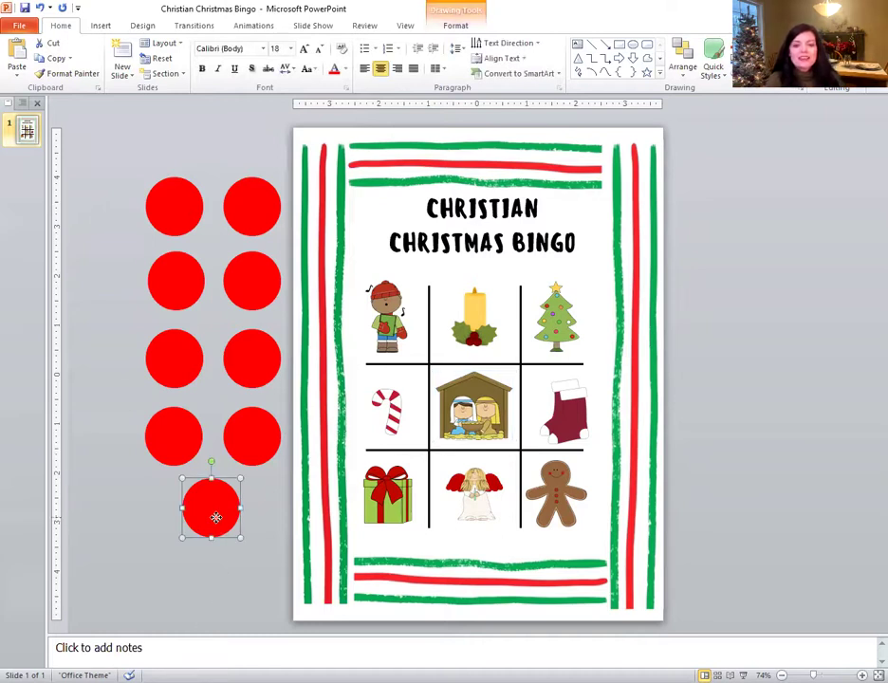
mouse_move(217, 517)
left_mouse_down()
mouse_move(348, 402)
mouse_move(388, 410)
left_mouse_up()
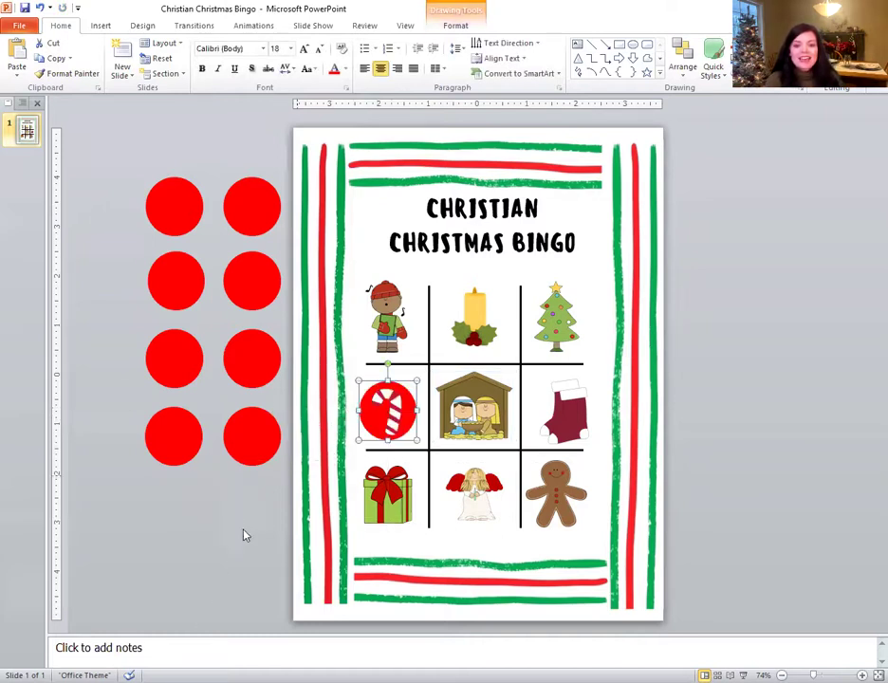
left_click(233, 556)
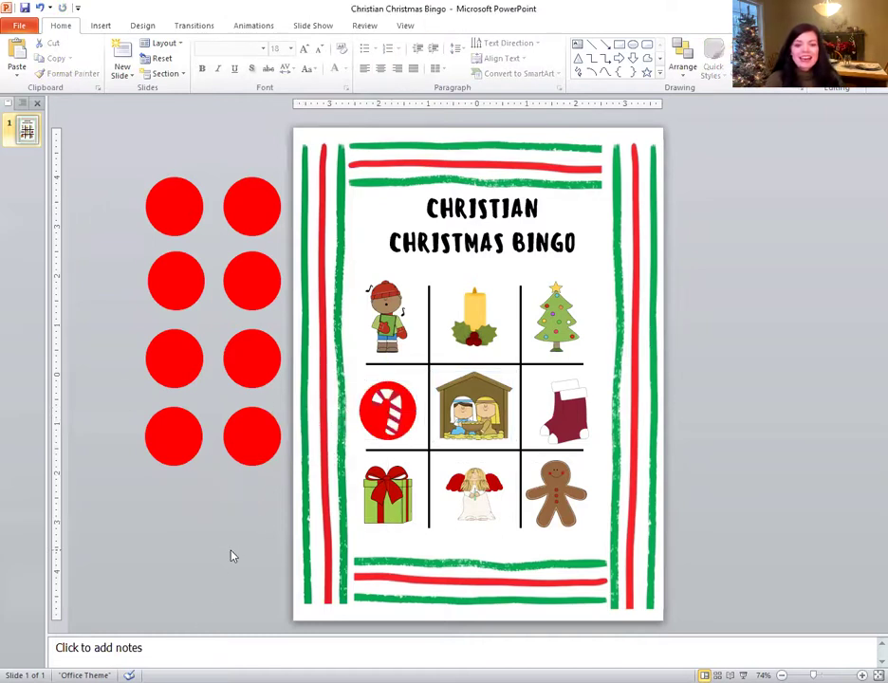
left_click(371, 424)
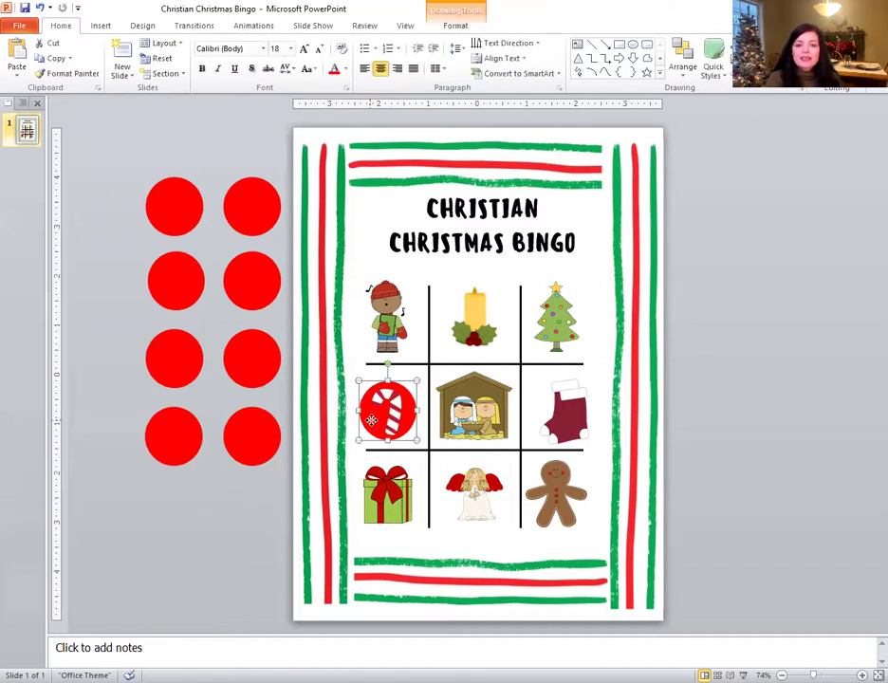
right_click(371, 420)
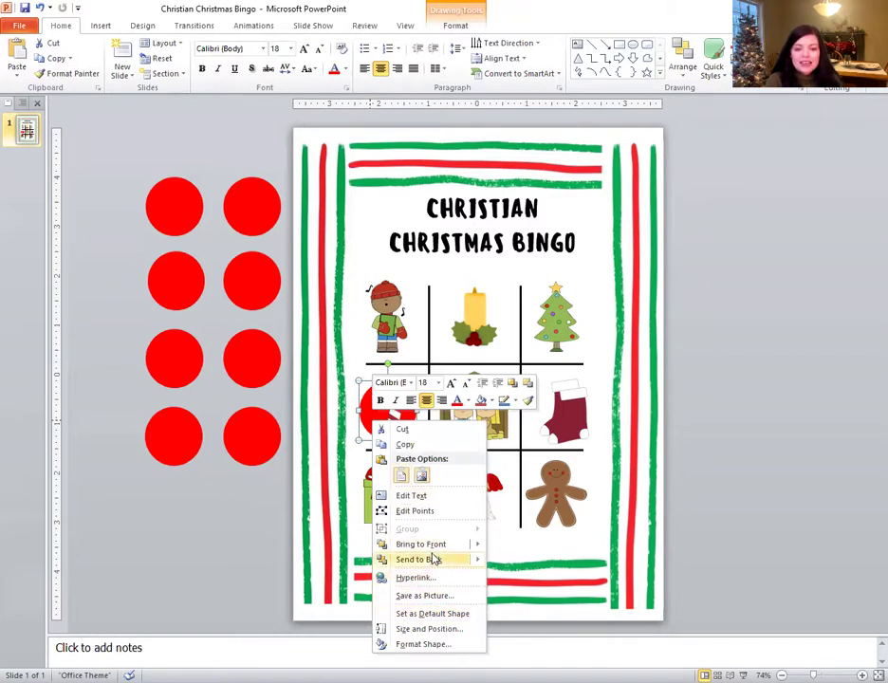
left_click(417, 559)
left_click(384, 406)
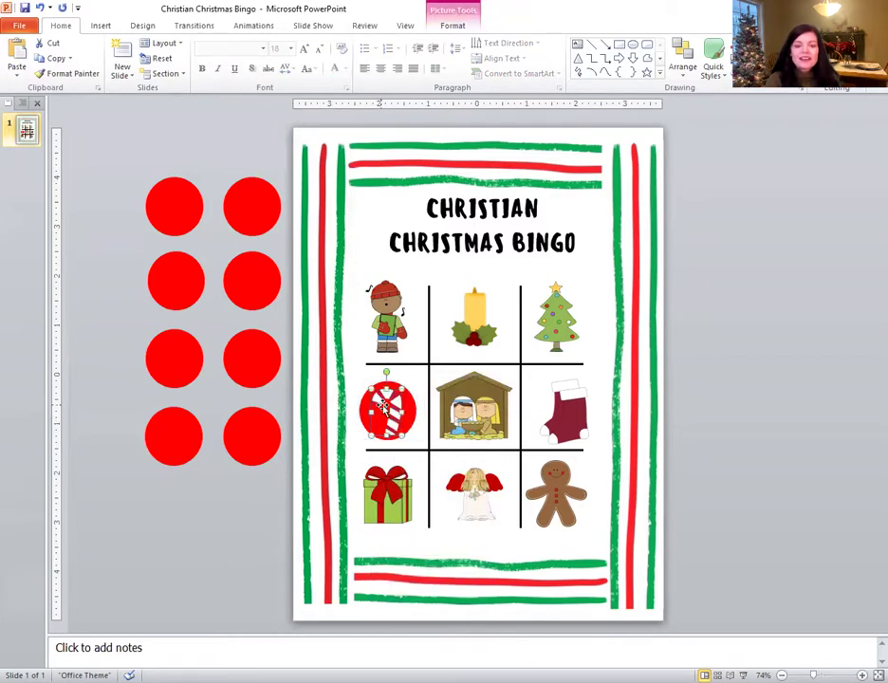
right_click(383, 406)
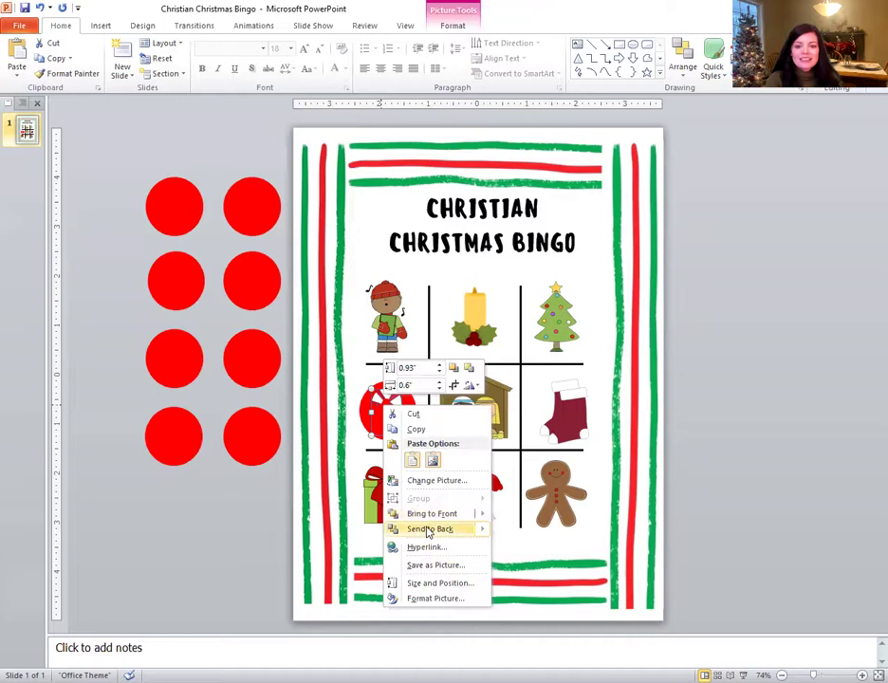
left_click(427, 531)
Step: Cover the Christmas tree with a red circle, sending the tree picture to the back
left_click_drag(251, 440, 556, 329)
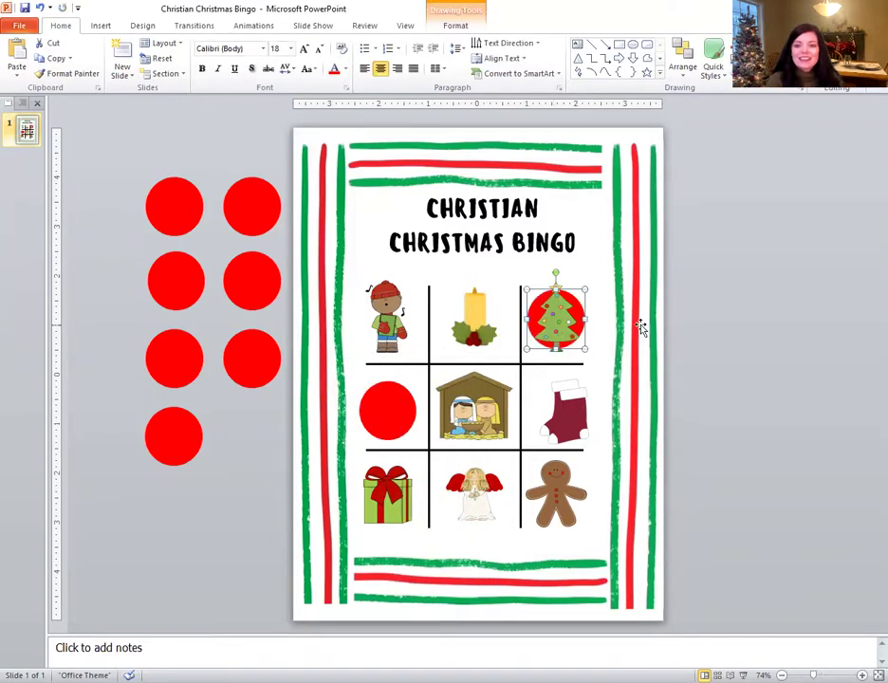
left_click(555, 326)
right_click(555, 325)
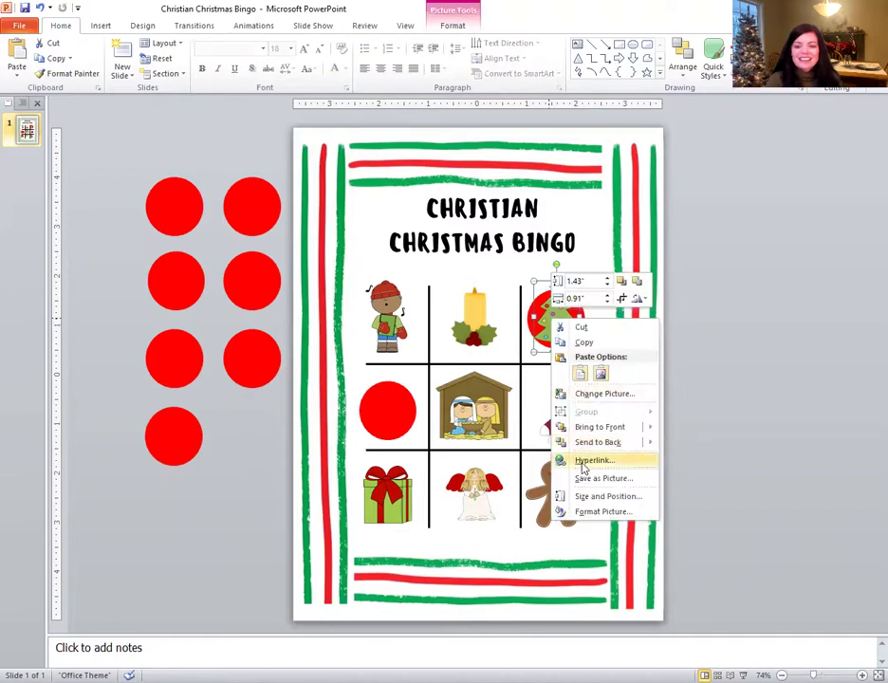
left_click(590, 442)
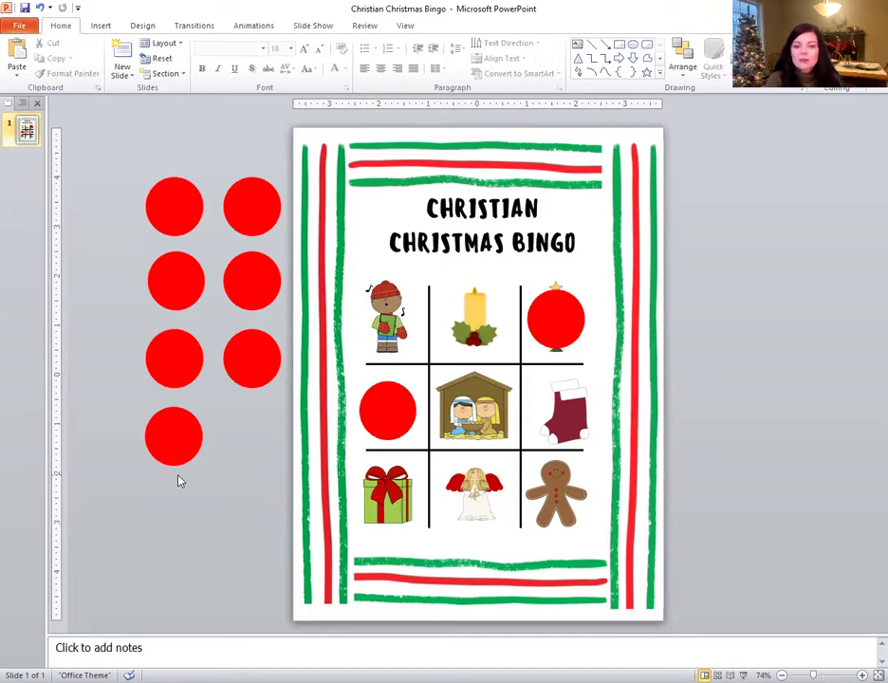
Step: Cover the candle cell with a red circle, sending the candle picture behind it
left_click(177, 445)
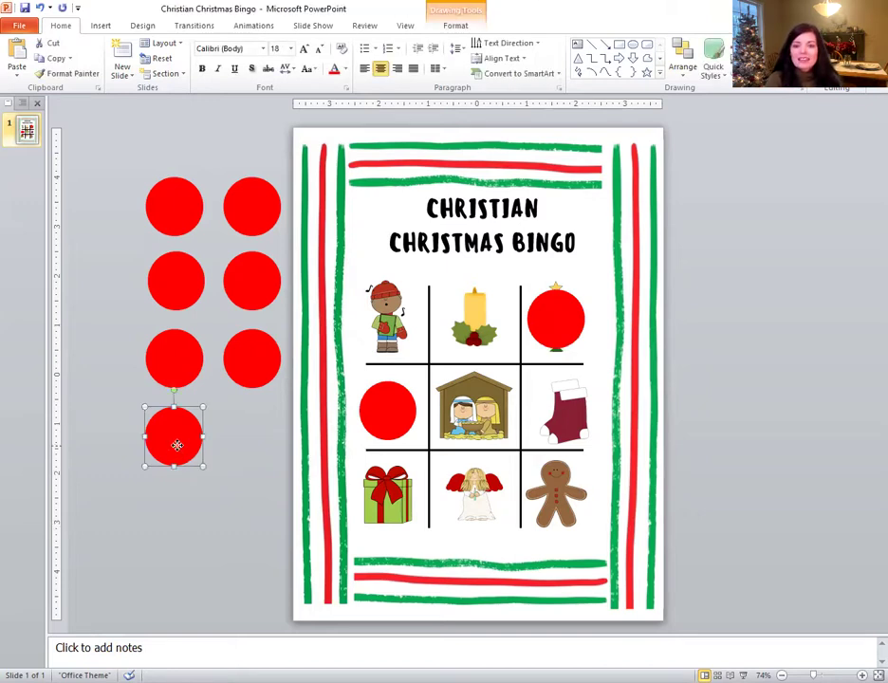
left_click_drag(177, 445, 476, 330)
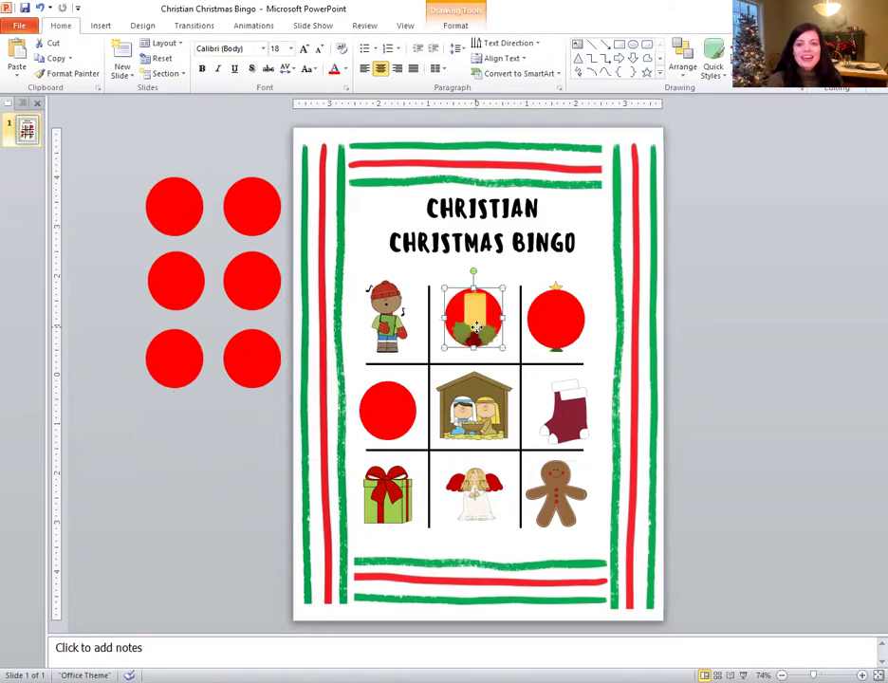
left_click(475, 329)
right_click(476, 327)
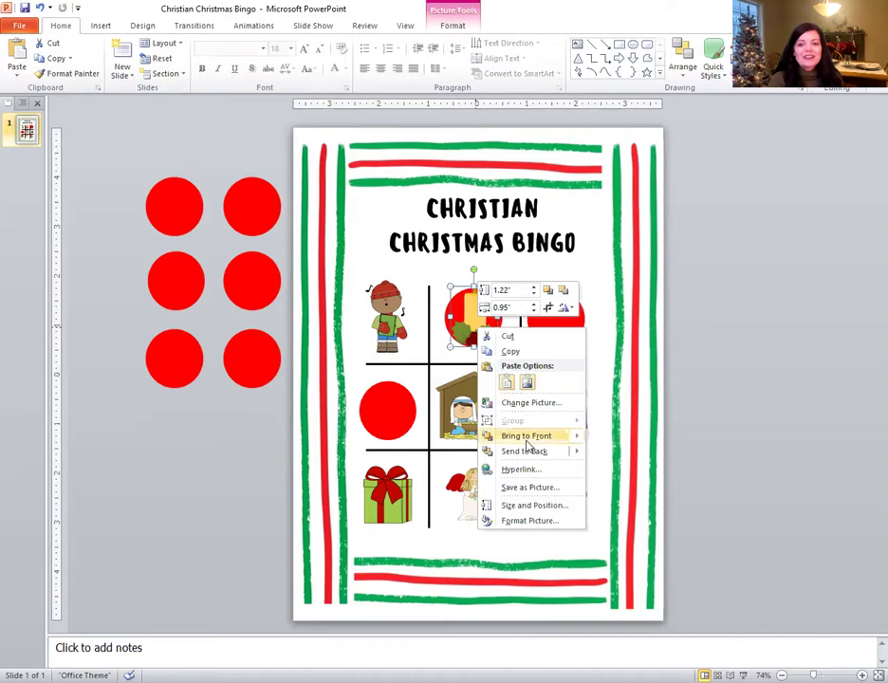
left_click(721, 418)
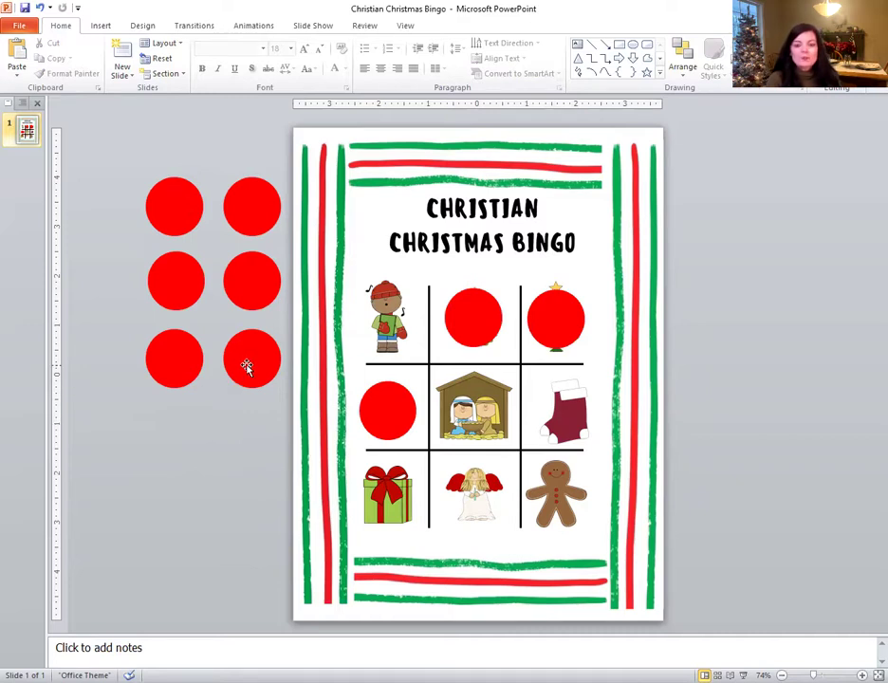
Step: Cover the angel cell with a red circle, sending the angel picture behind it
mouse_move(247, 367)
left_mouse_down()
mouse_move(282, 528)
mouse_move(459, 553)
mouse_move(468, 503)
left_mouse_up()
left_click(468, 503)
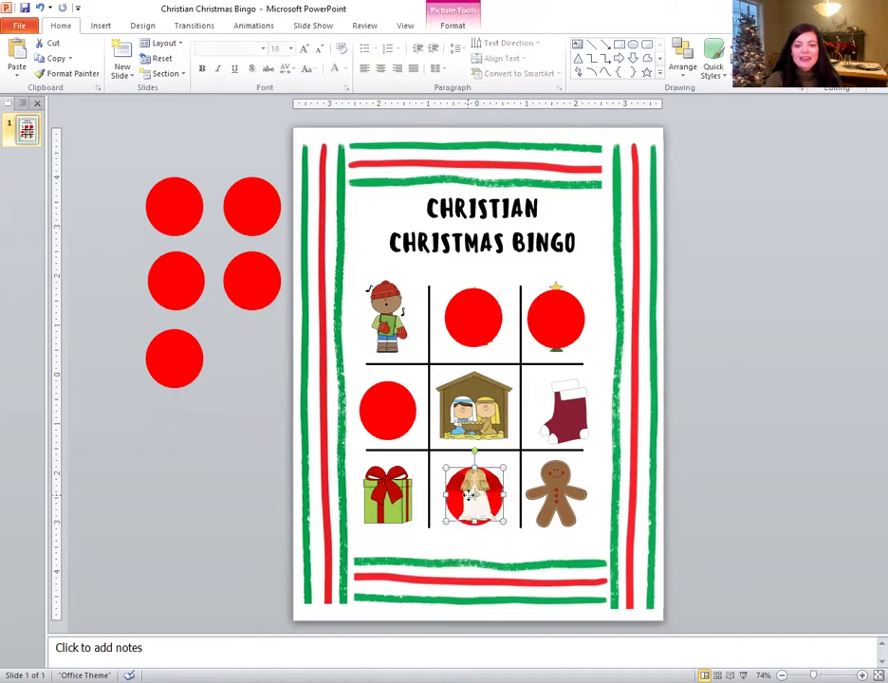
right_click(470, 503)
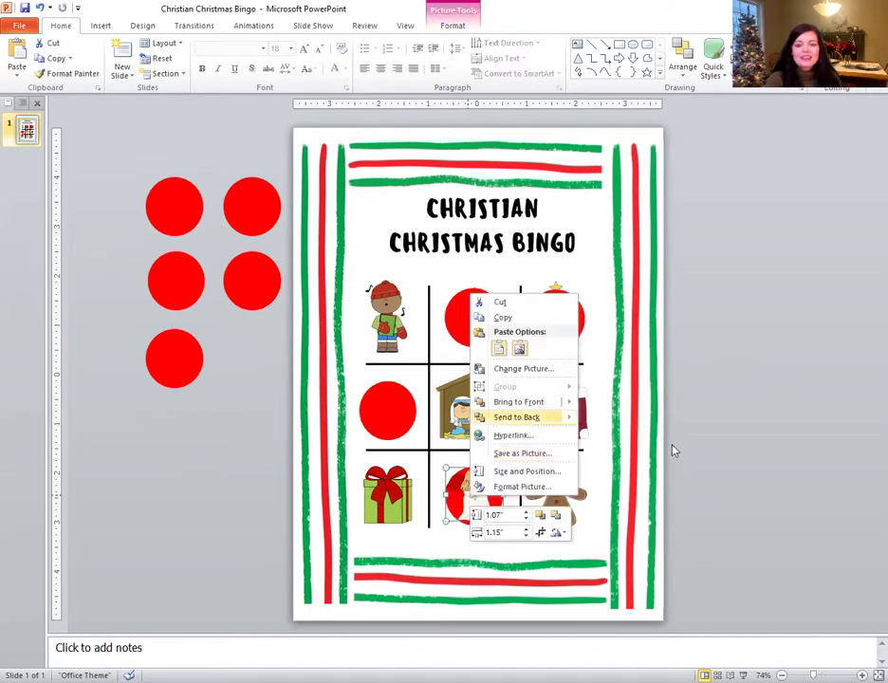
left_click(518, 418)
left_click(674, 438)
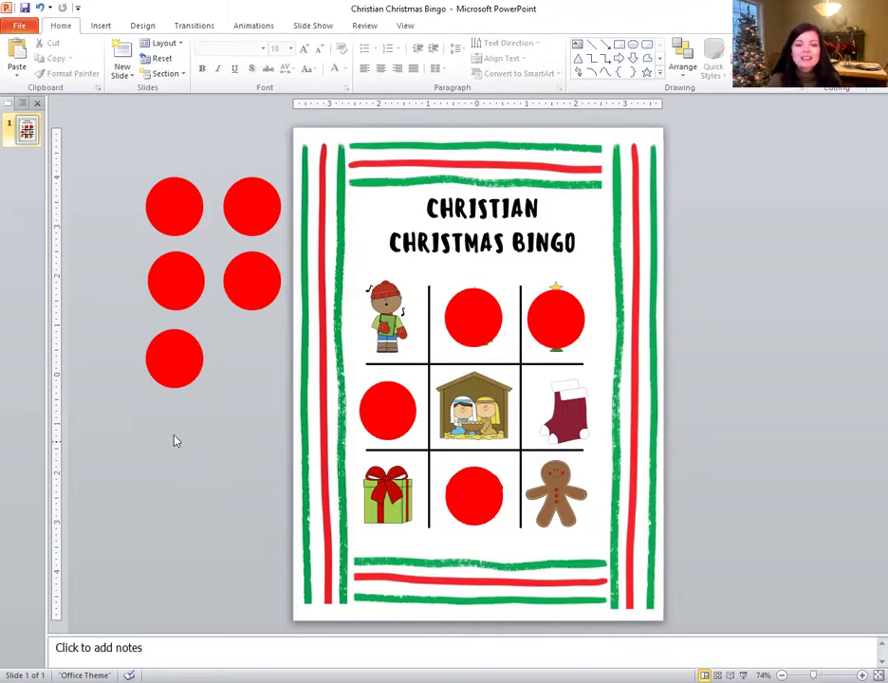
Step: Cover the stocking with a red circle, with the stocking picture sent behind it
left_click(172, 371)
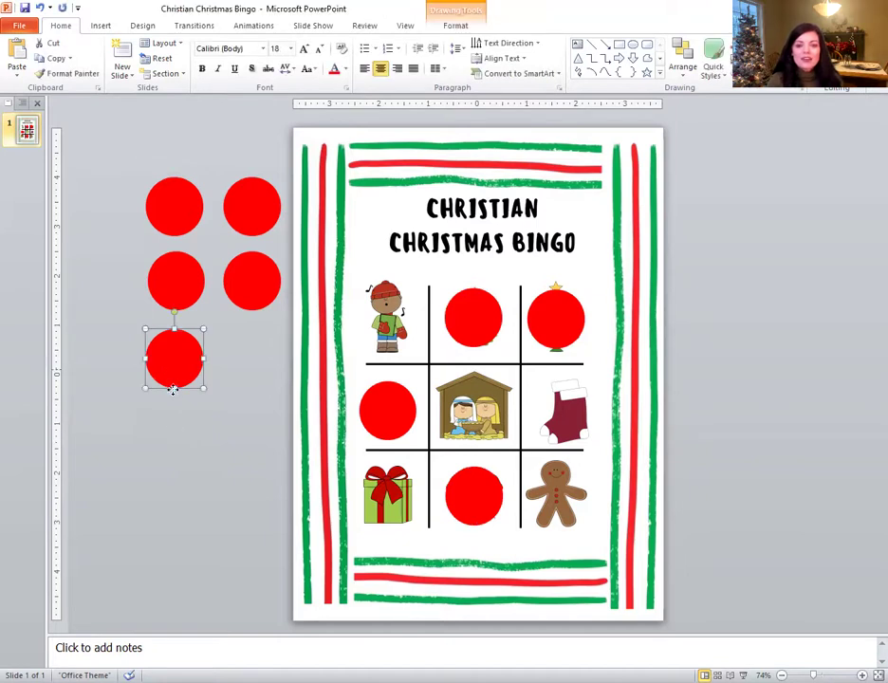
left_click_drag(171, 367, 561, 420)
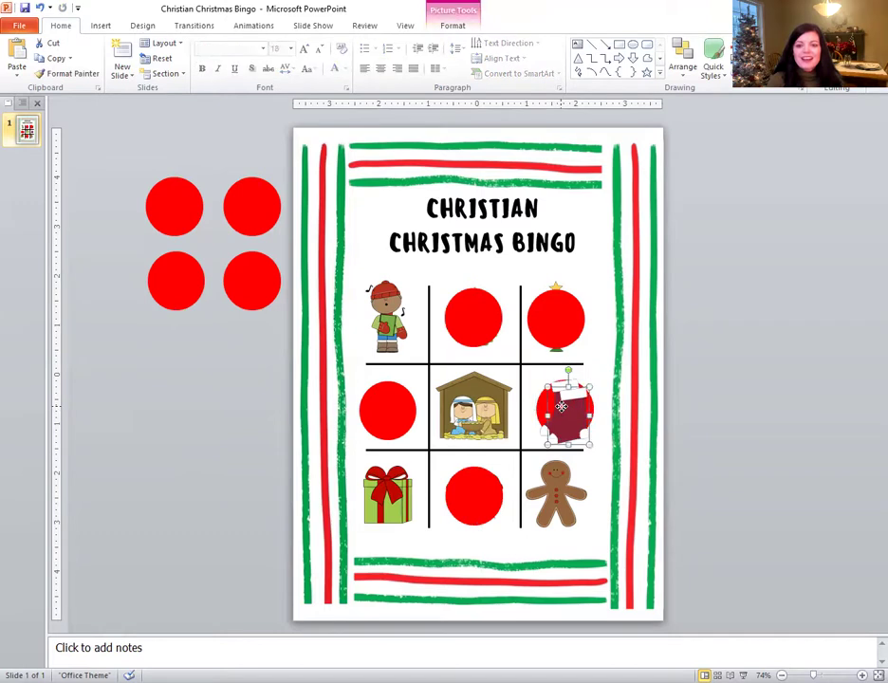
right_click(564, 409)
left_click(610, 532)
left_click(746, 442)
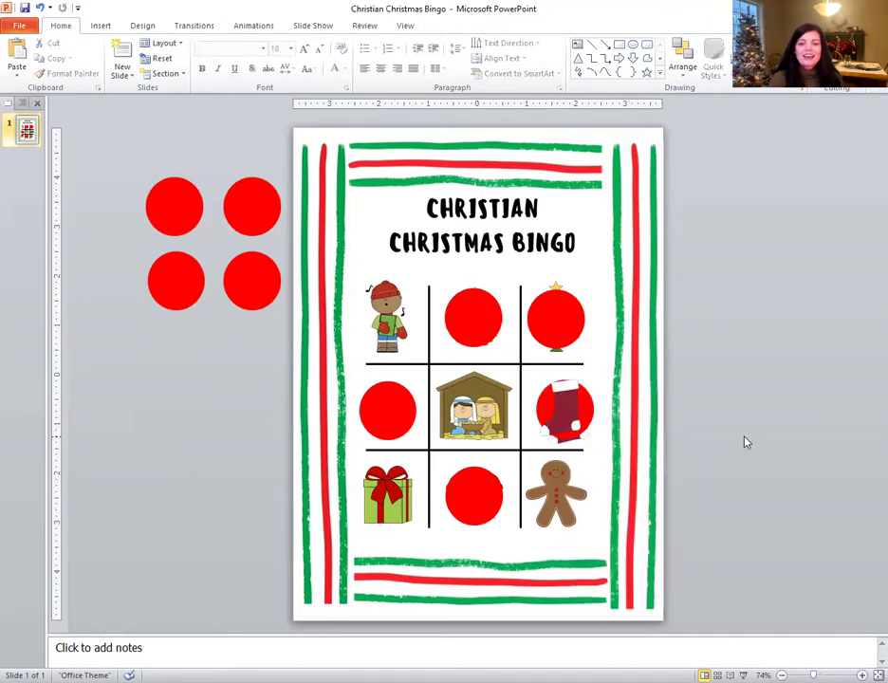
left_click(572, 410)
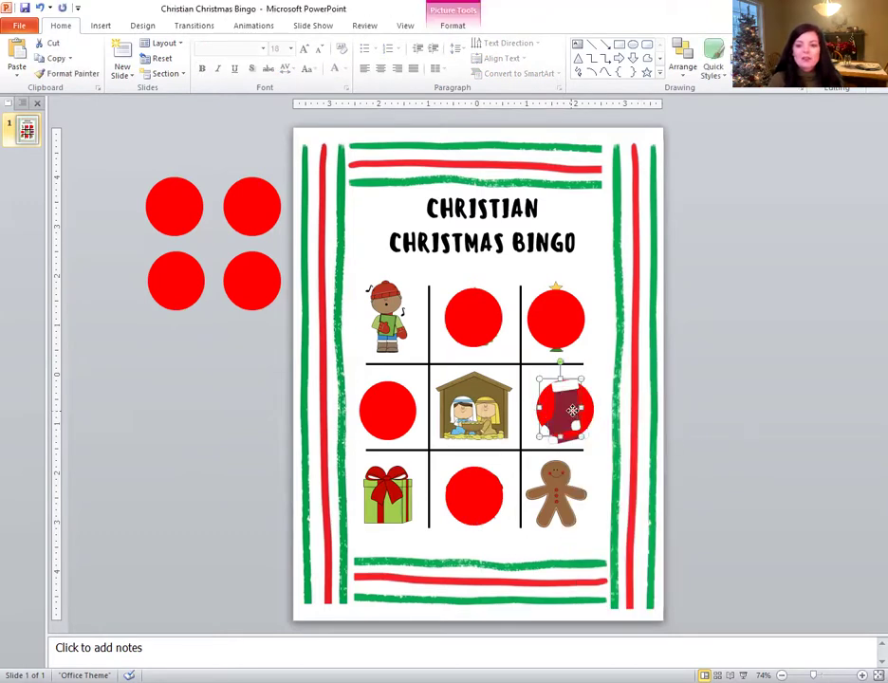
right_click(573, 411)
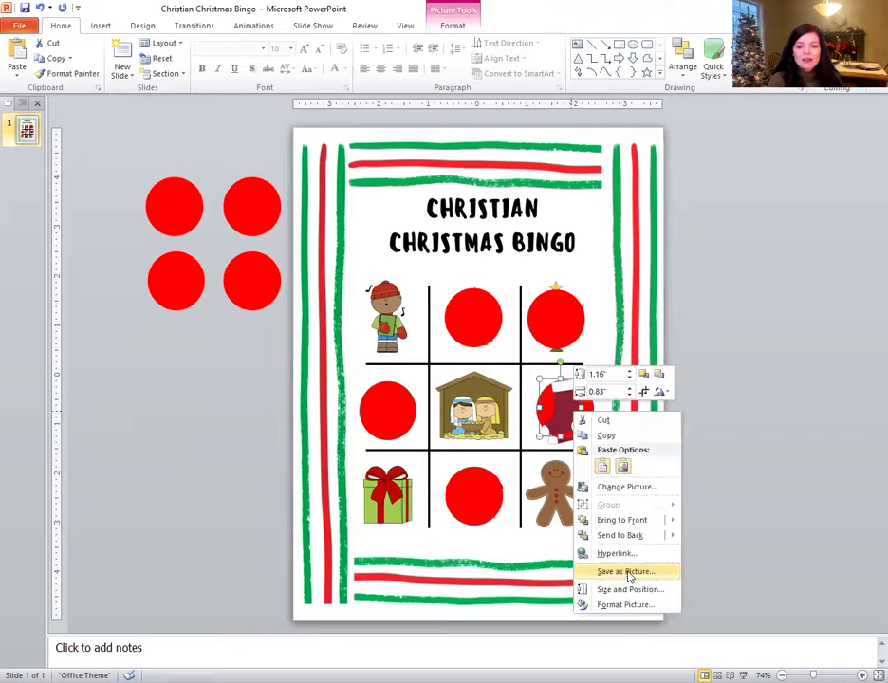
left_click(628, 538)
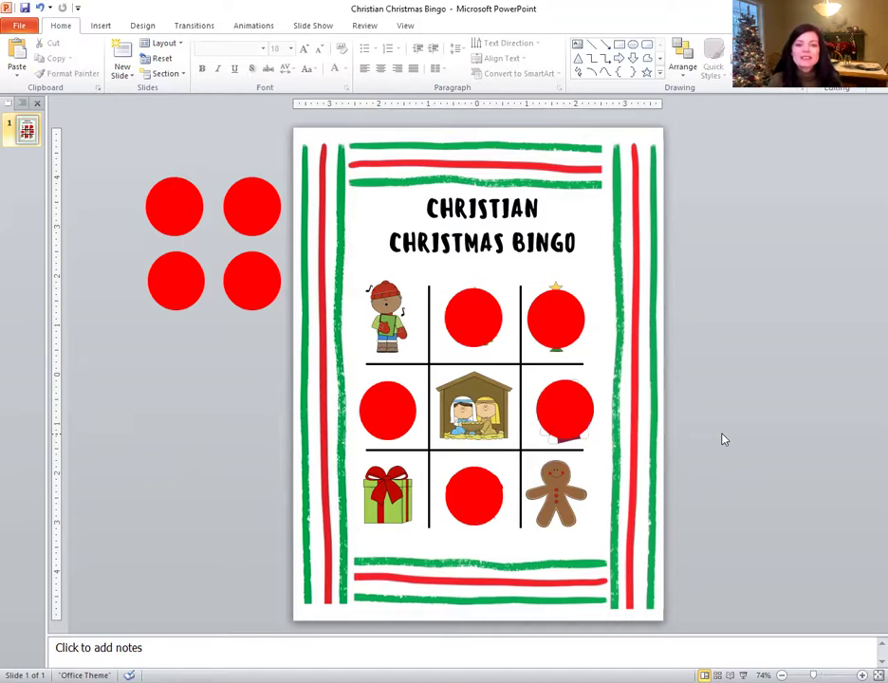
Step: Cover the snowman with a red circle, sending the snowman picture behind it
left_click(244, 281)
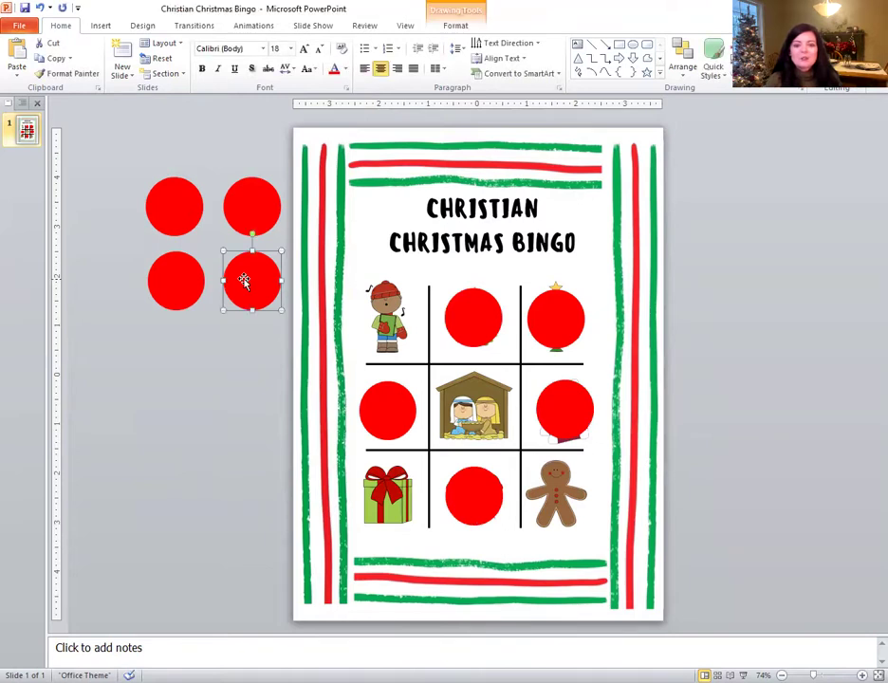
left_click_drag(244, 279, 381, 315)
left_click(381, 313)
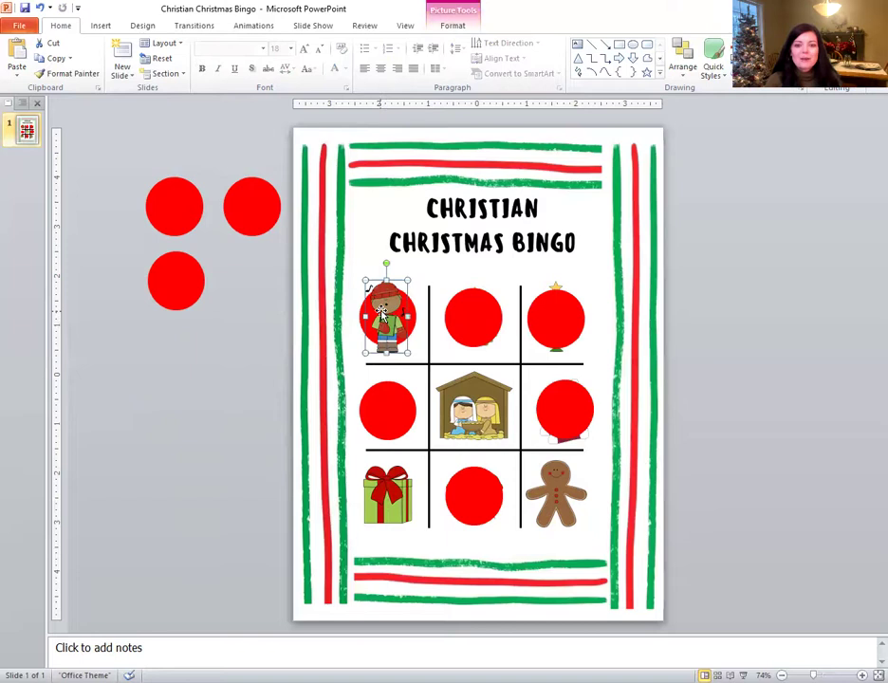
right_click(381, 312)
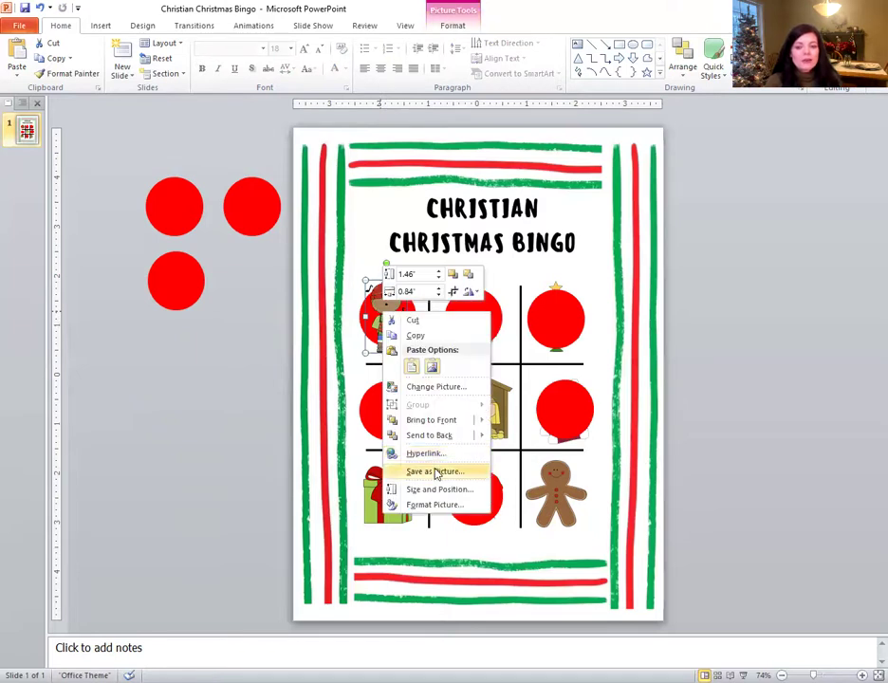
left_click(429, 436)
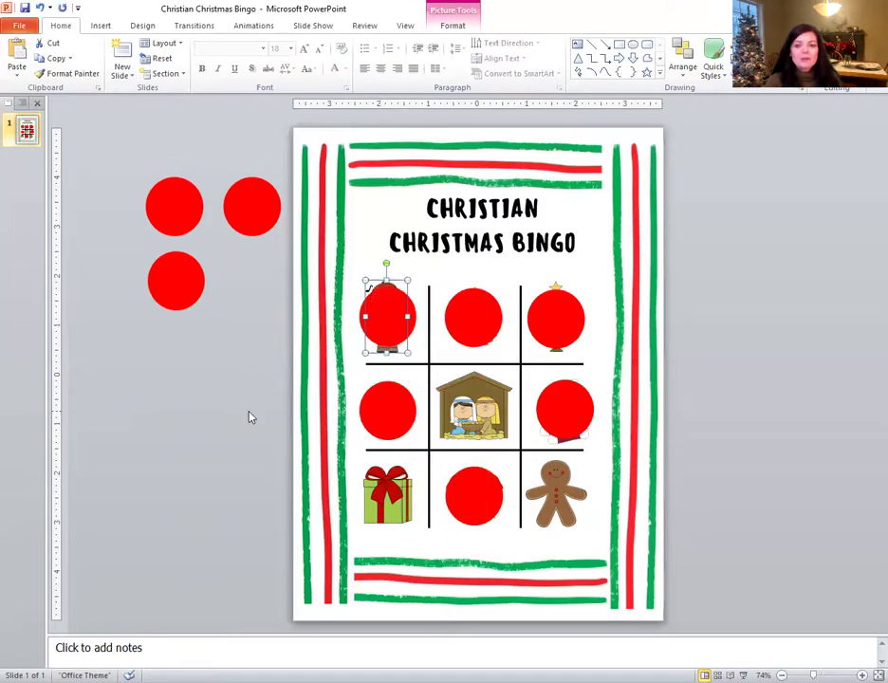
left_click(250, 416)
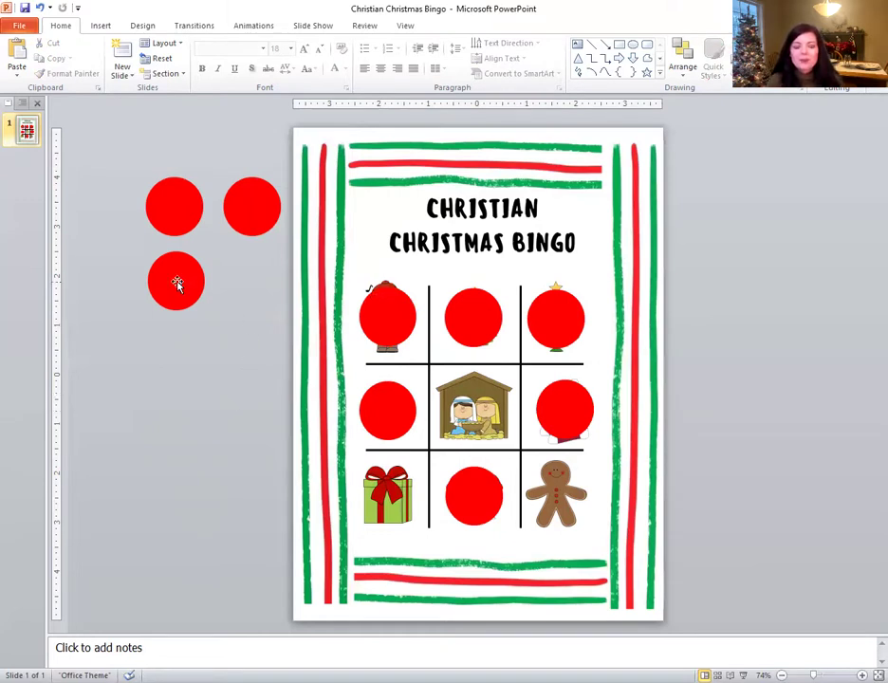
Step: Cover the gingerbread with a red circle, sending the gingerbread picture behind it
left_click_drag(177, 284, 562, 492)
left_click(559, 497)
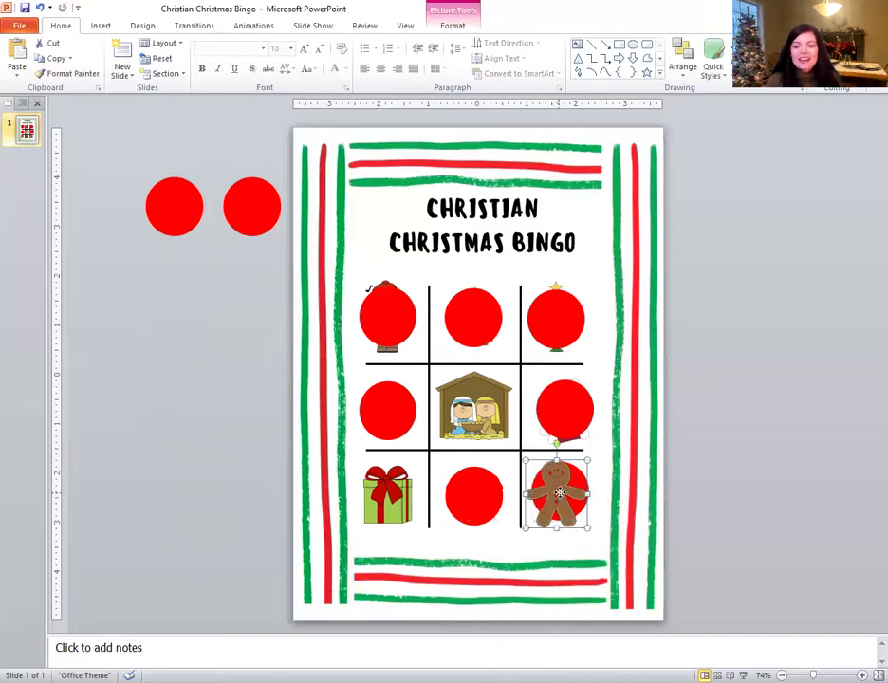
right_click(558, 497)
key("Escape")
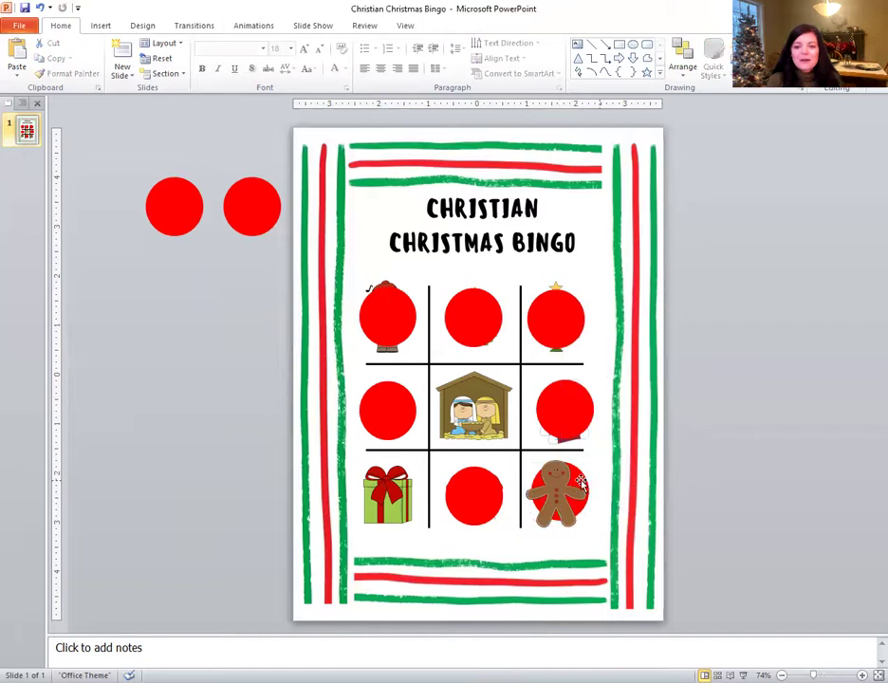
right_click(554, 482)
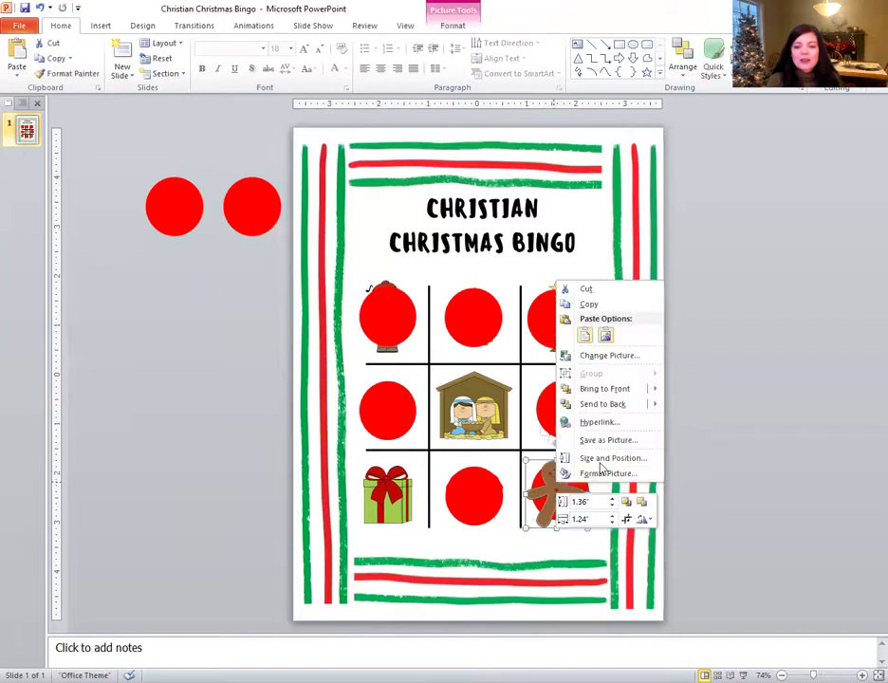
left_click(607, 407)
left_click(649, 422)
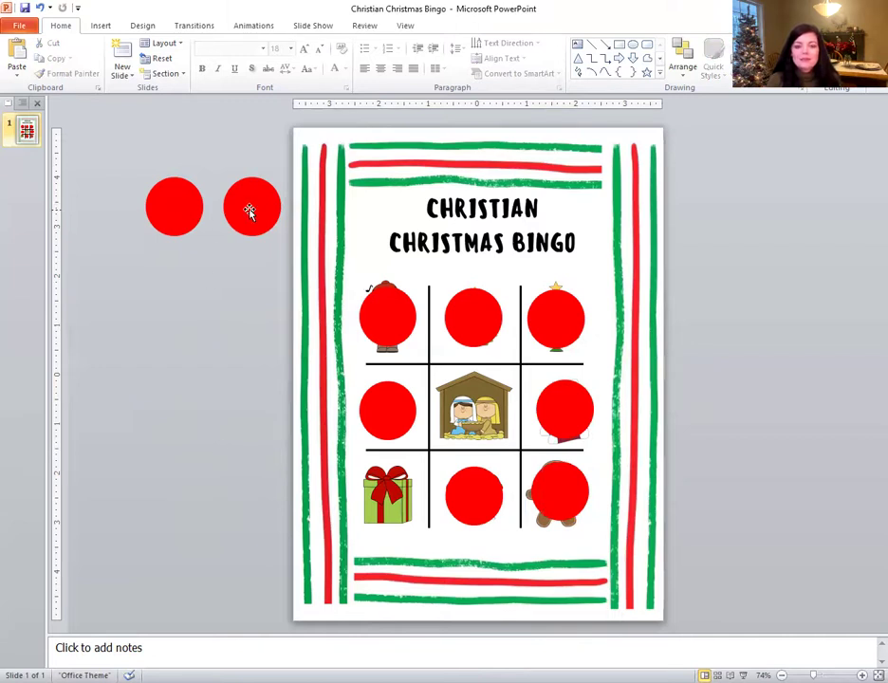
Step: Cover the gift with a red circle, sending the gift picture behind it
left_click_drag(249, 212, 382, 495)
left_click(248, 497)
left_click(394, 506)
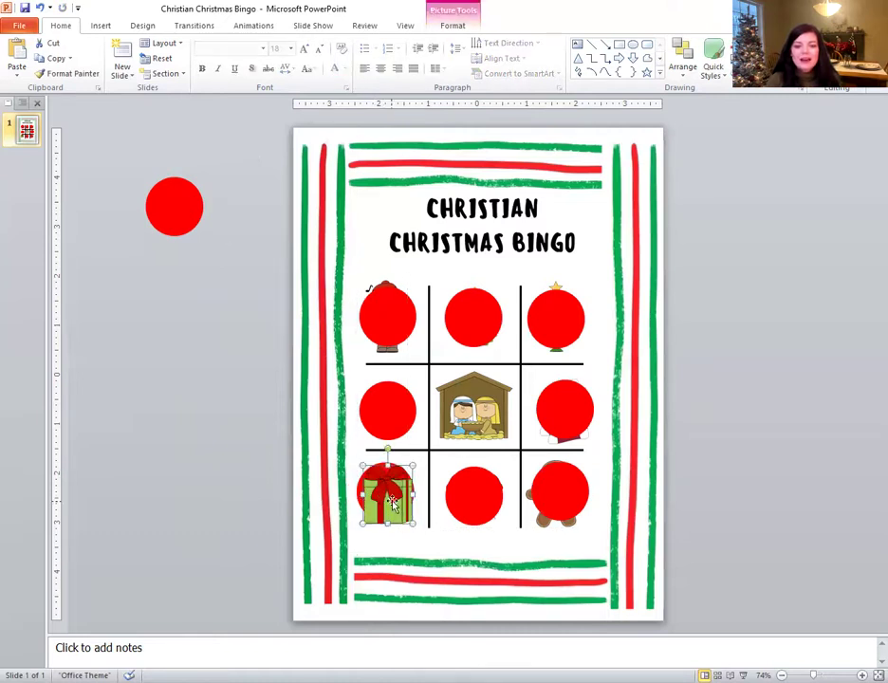
right_click(392, 505)
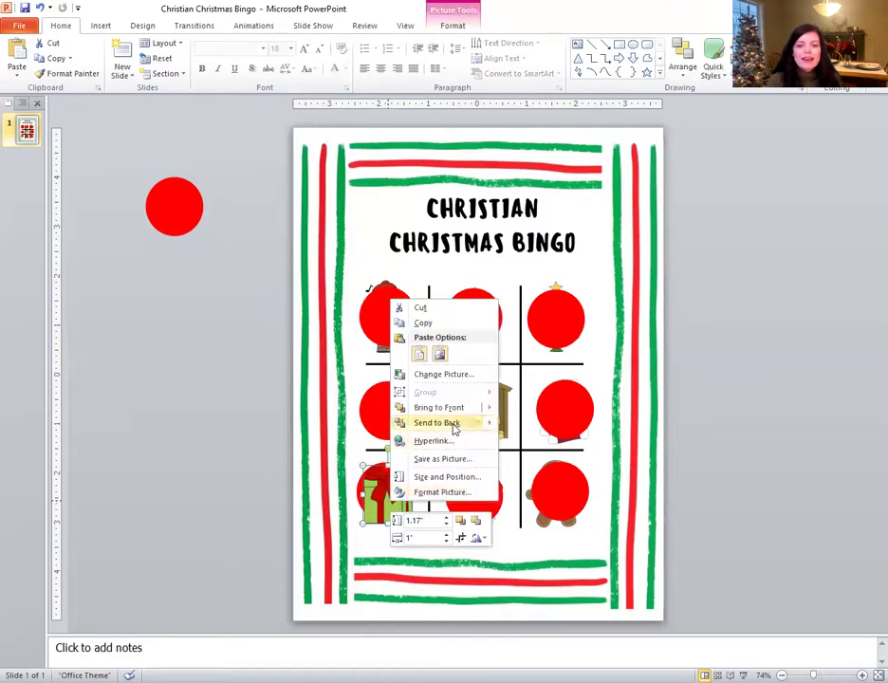
left_click(454, 423)
left_click(215, 450)
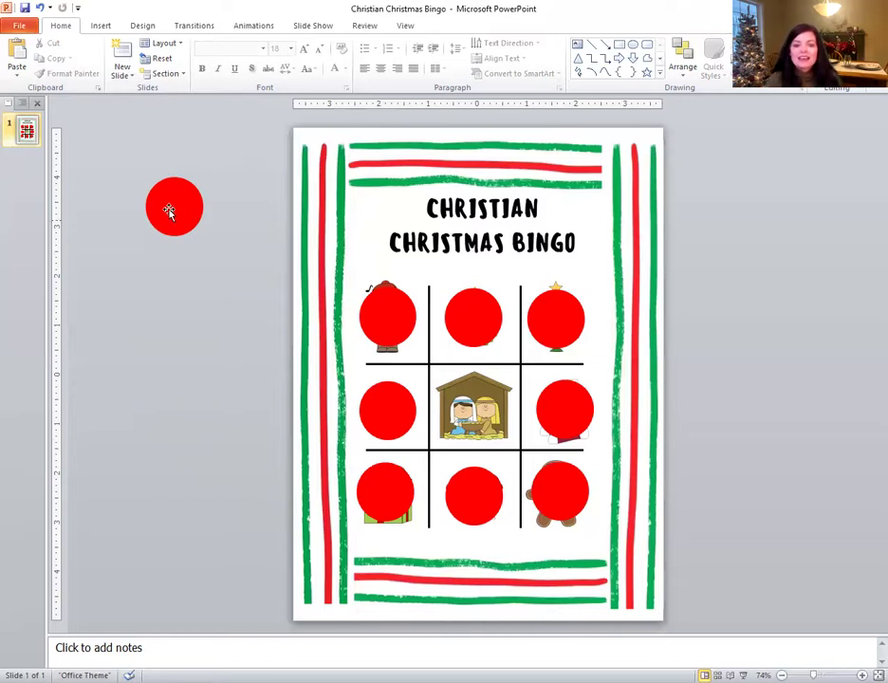
Step: Move the last red circle onto the nativity cell and send the nativity picture behind it
left_click_drag(168, 211, 223, 378)
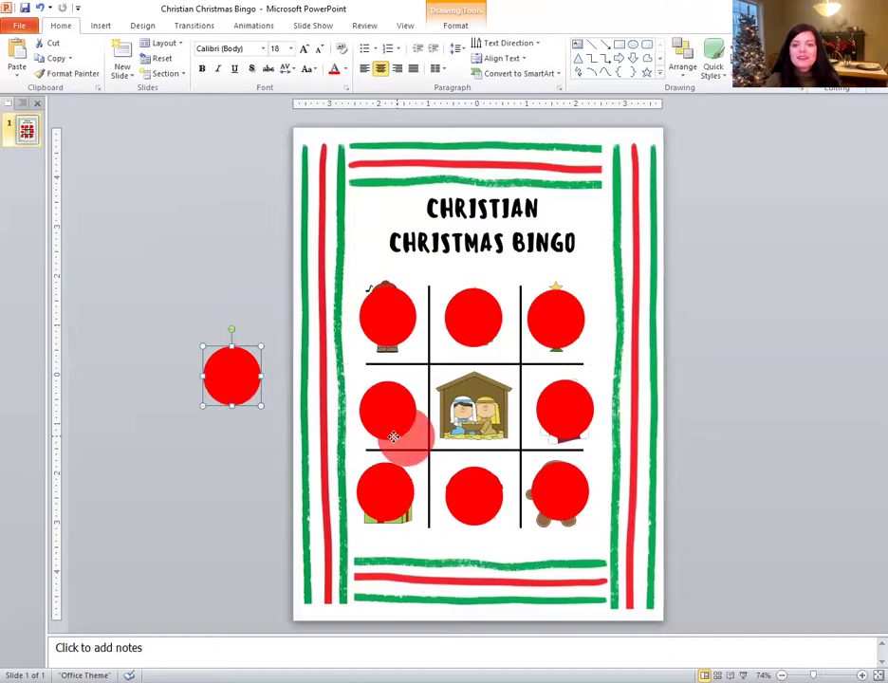
left_click_drag(393, 436, 508, 438)
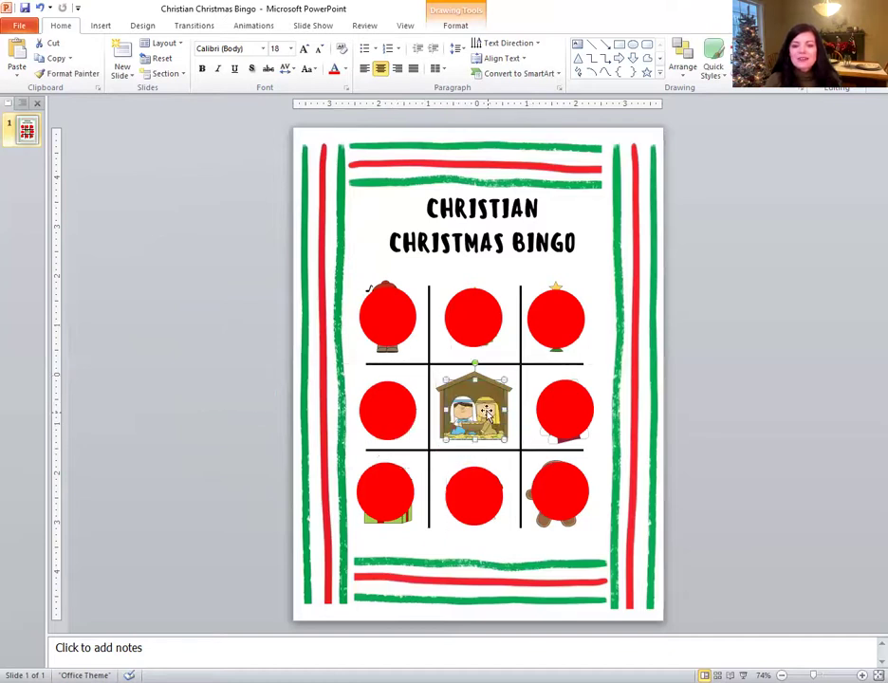
left_click(483, 410)
right_click(482, 410)
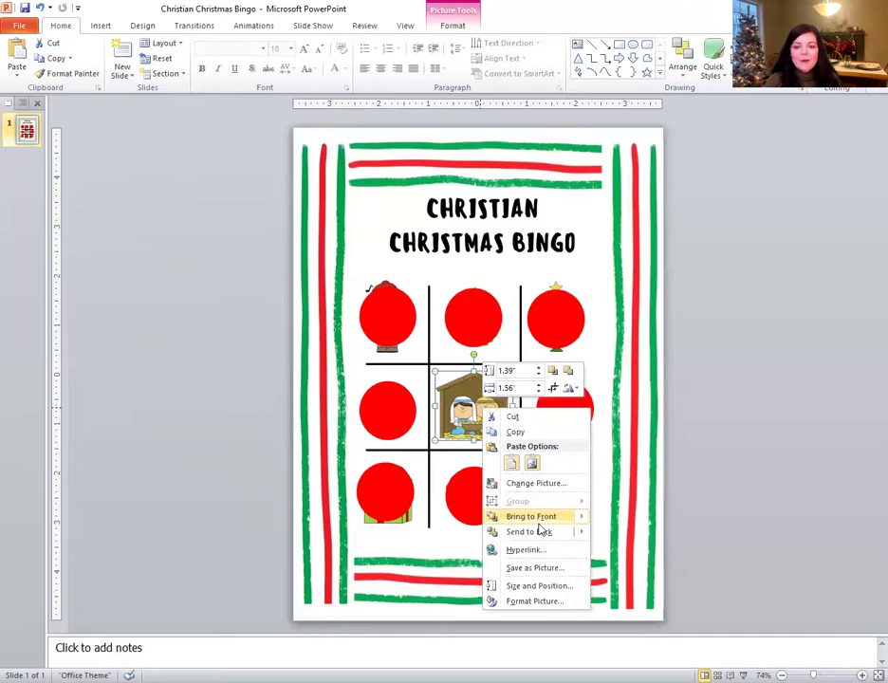
left_click(529, 531)
left_click(532, 138)
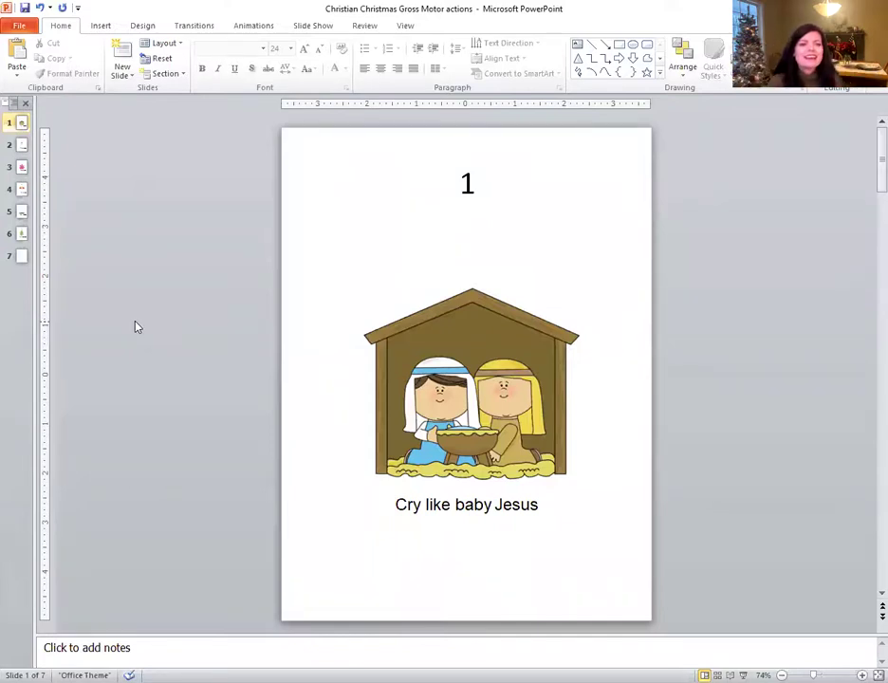
Step: Page through action cards 2 to 6, return to card 1, then show card 4, 'Fly like an angel'
left_click(19, 146)
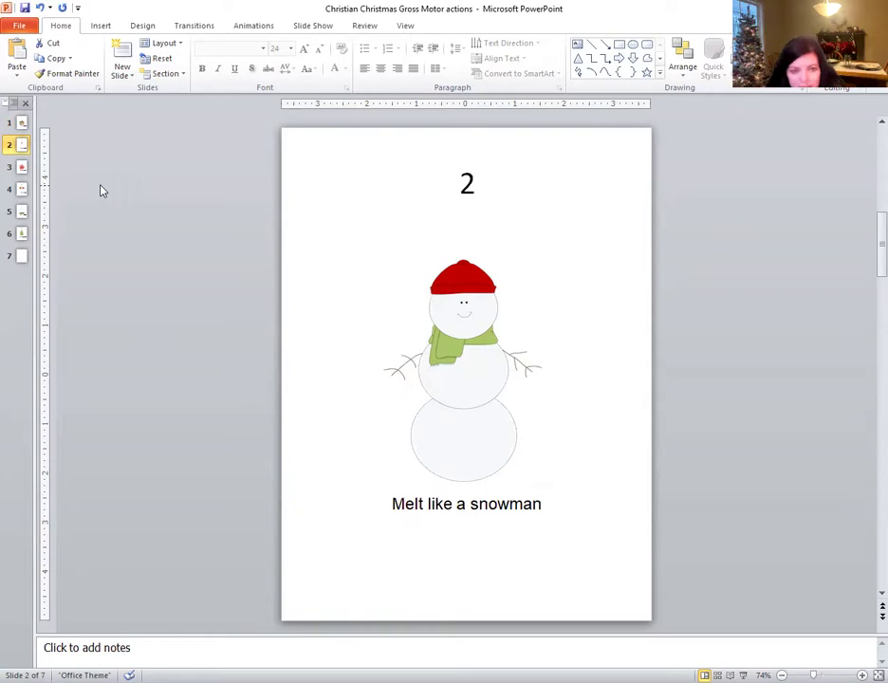
left_click(19, 169)
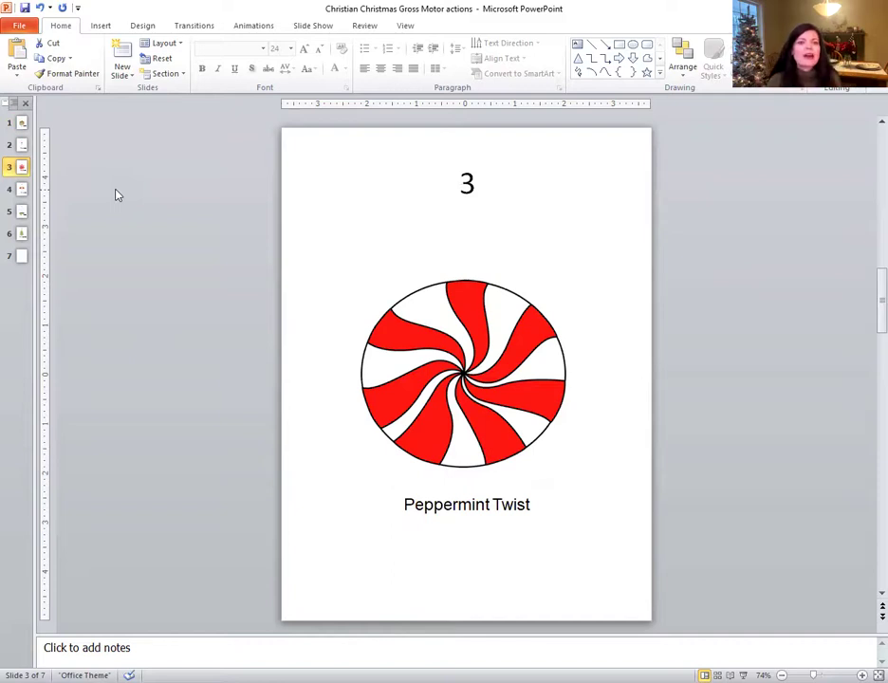
left_click(19, 192)
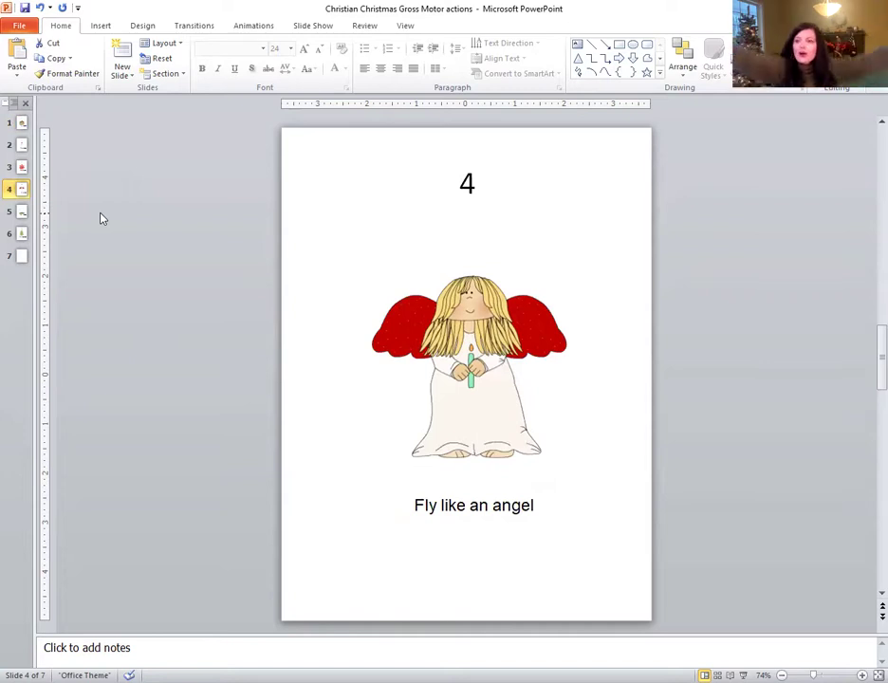
left_click(20, 212)
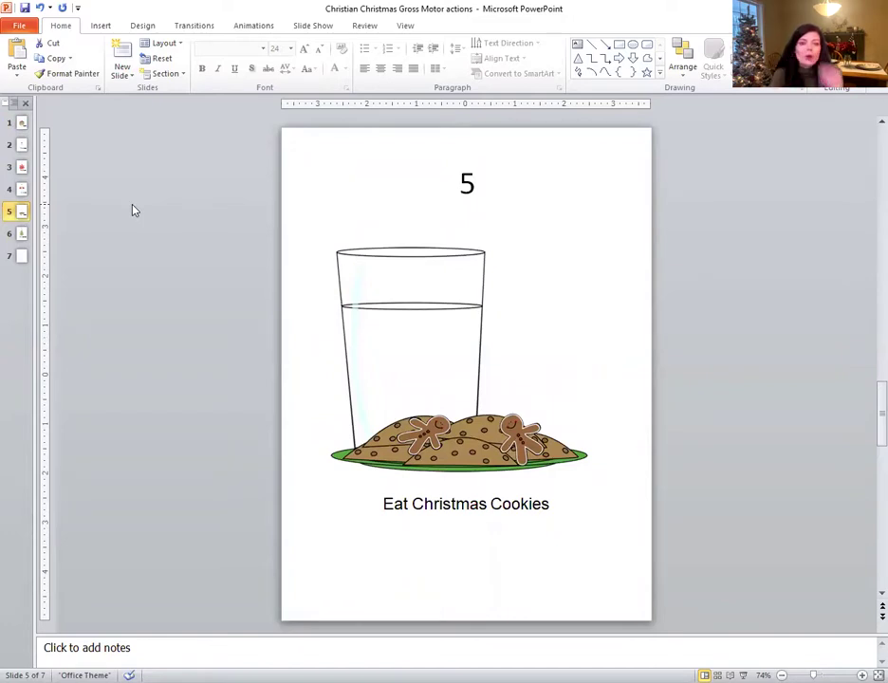
left_click(22, 233)
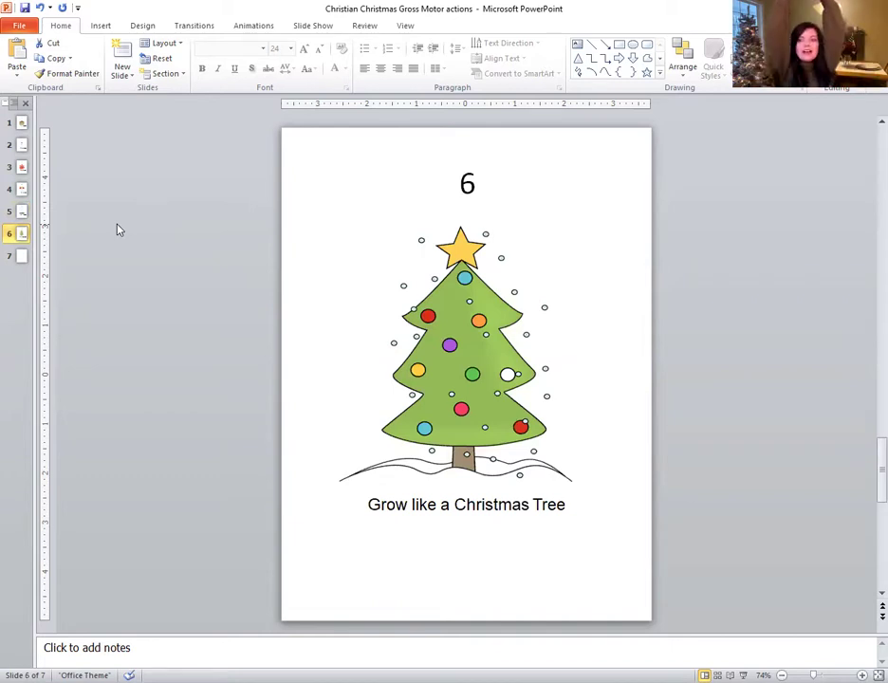
left_click(15, 122)
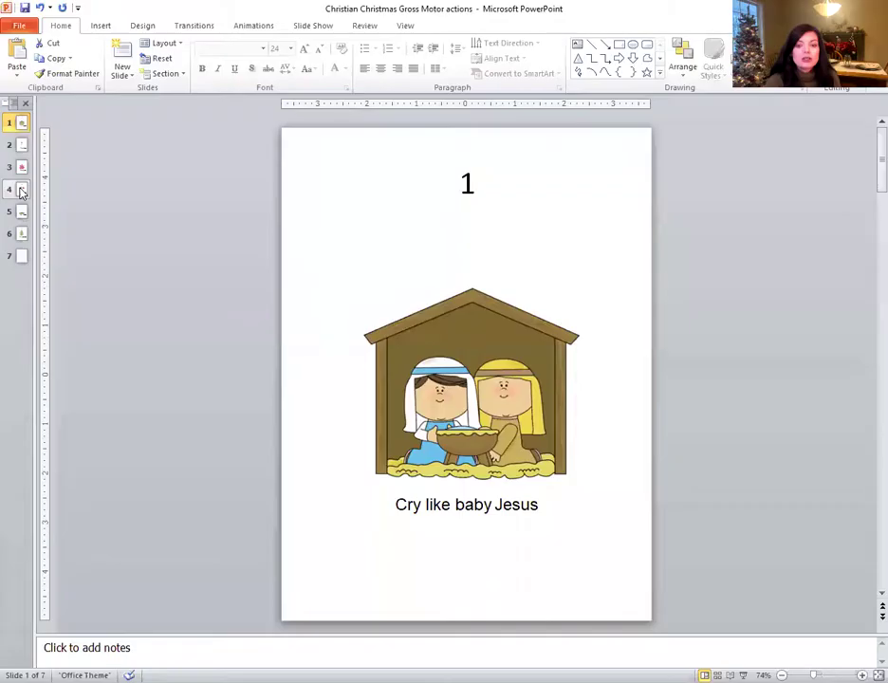
left_click(21, 191)
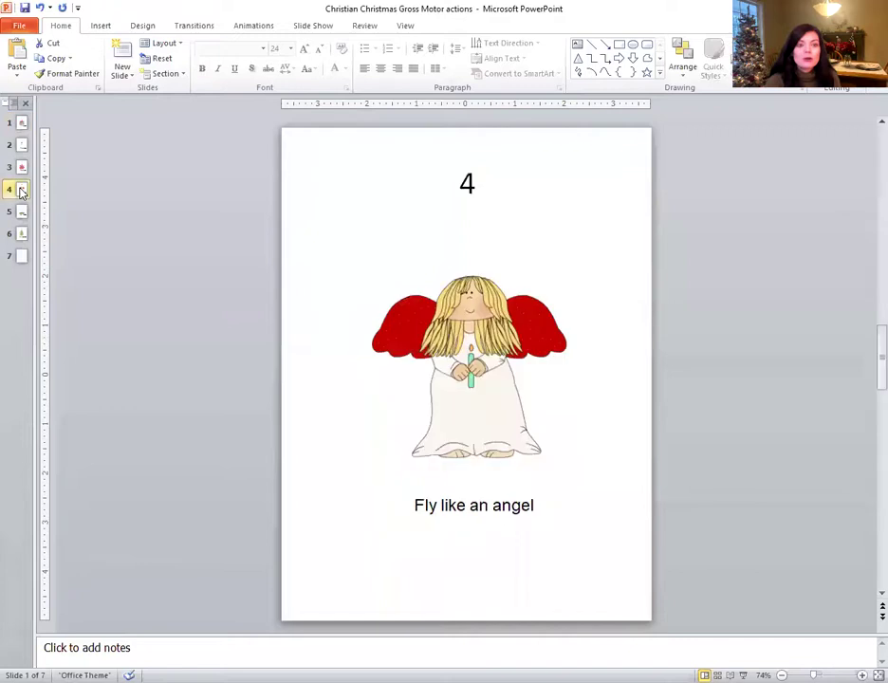